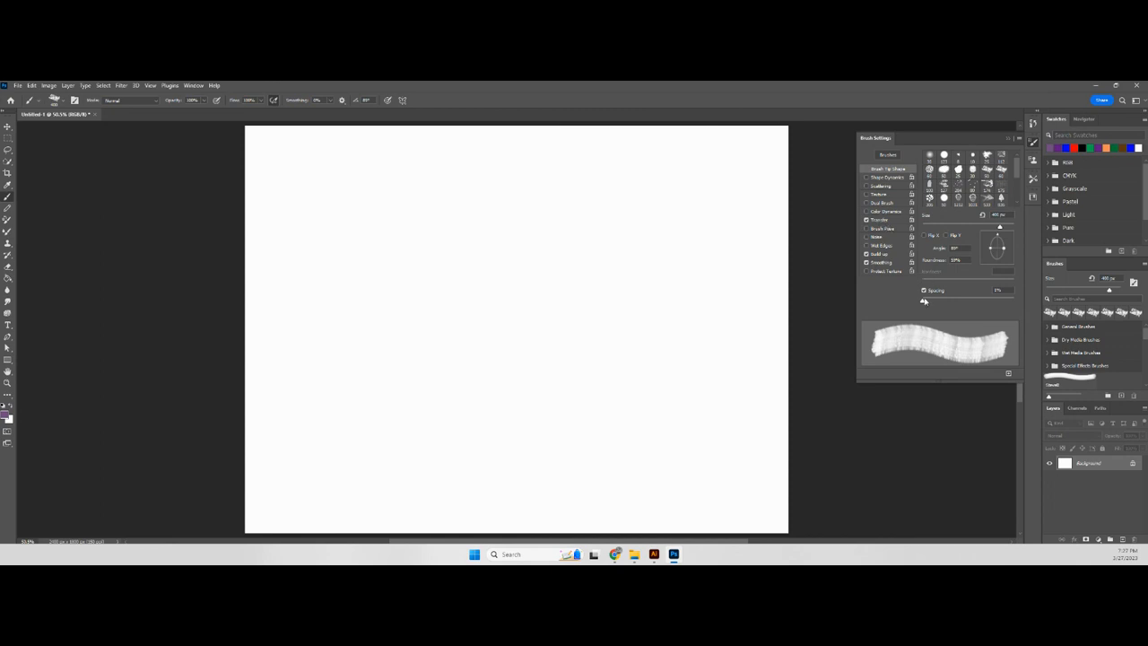
- Set the Transfer opacity jitter and flow jitter to 0% and paint a stroke across the upper canvas
click(883, 222)
drag(1001, 165, 923, 164)
drag(1008, 206, 919, 202)
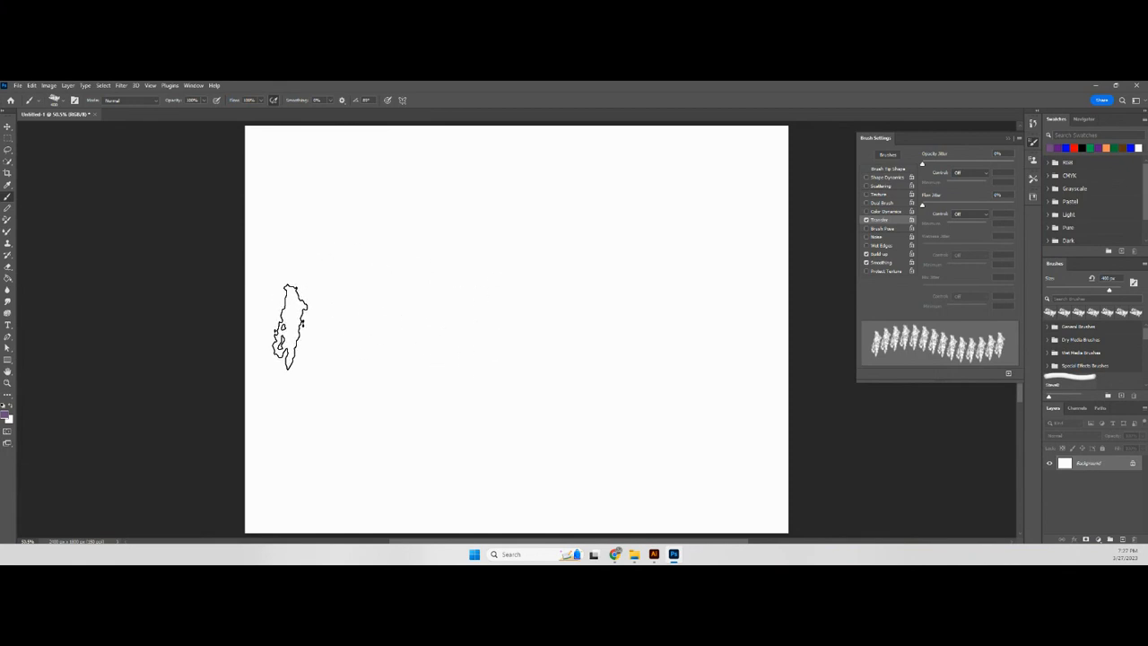
drag(283, 204, 687, 208)
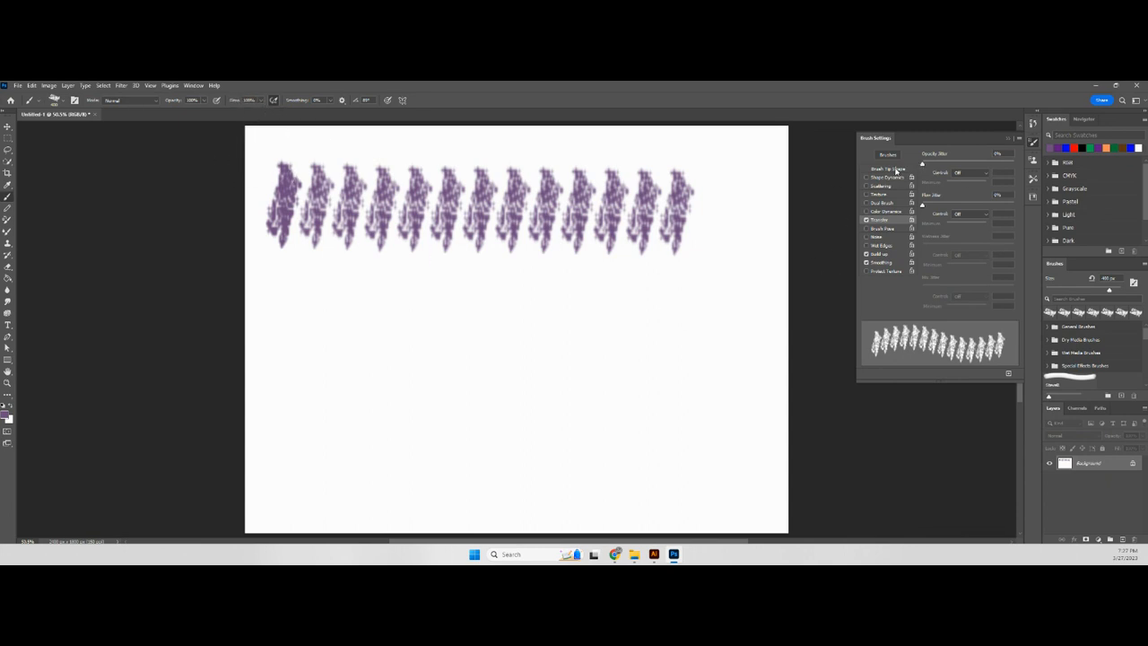
- Undo the test stroke and switch to the hard round brush tip with its spacing widened until the dabs separate
click(888, 169)
click(946, 158)
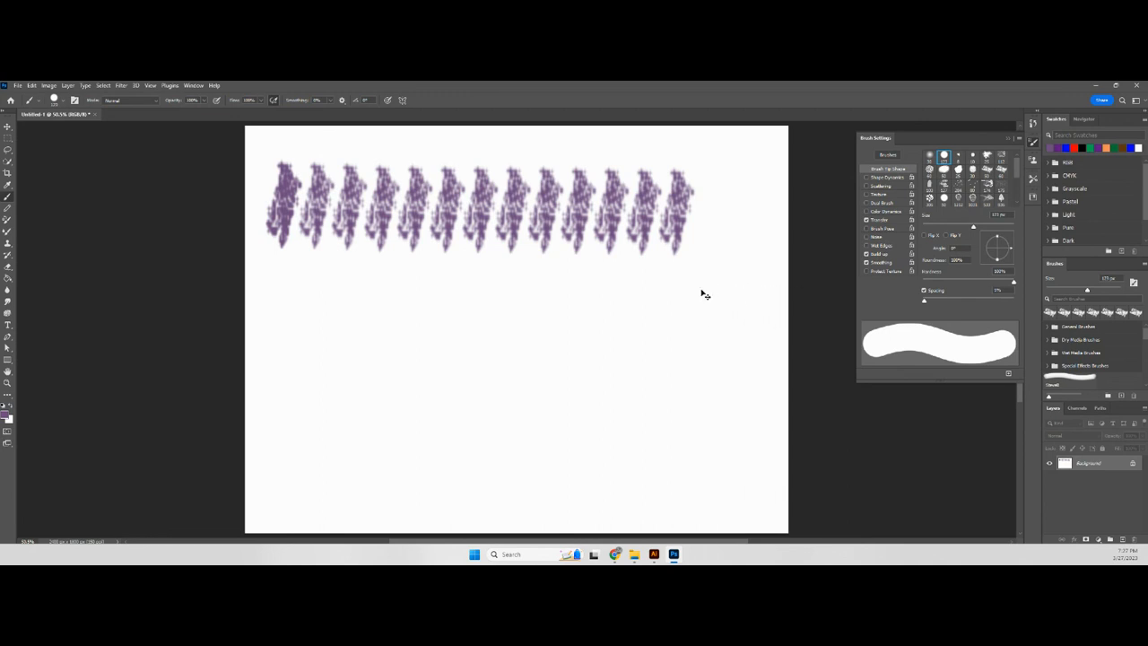
key(ctrl+z)
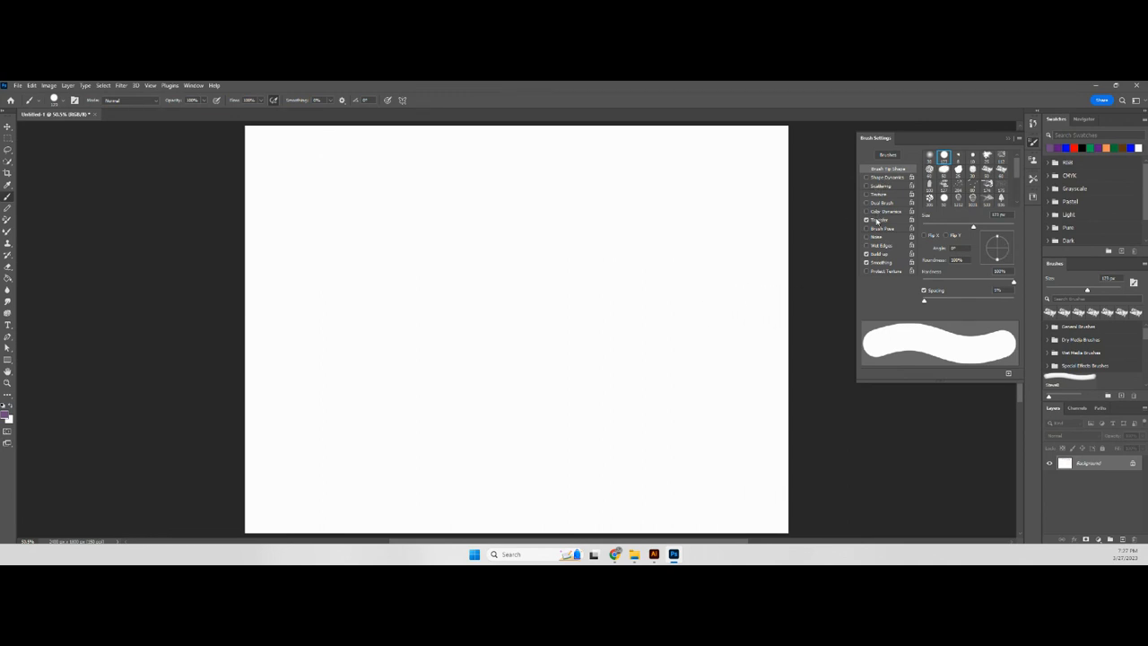
click(877, 220)
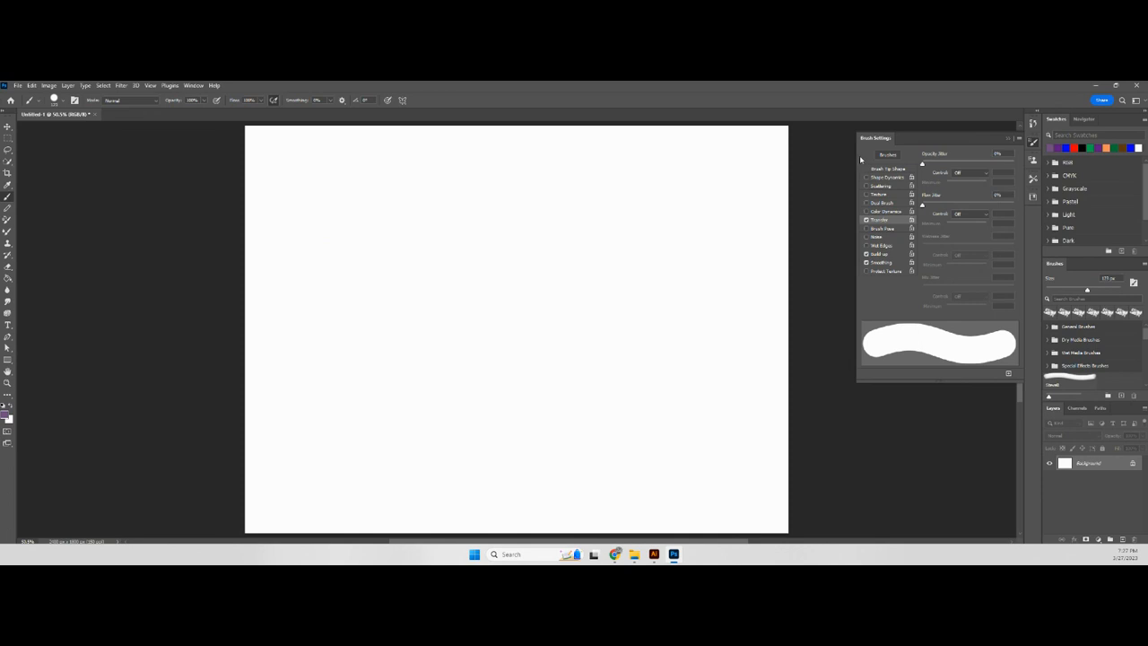
click(895, 169)
drag(923, 301, 973, 306)
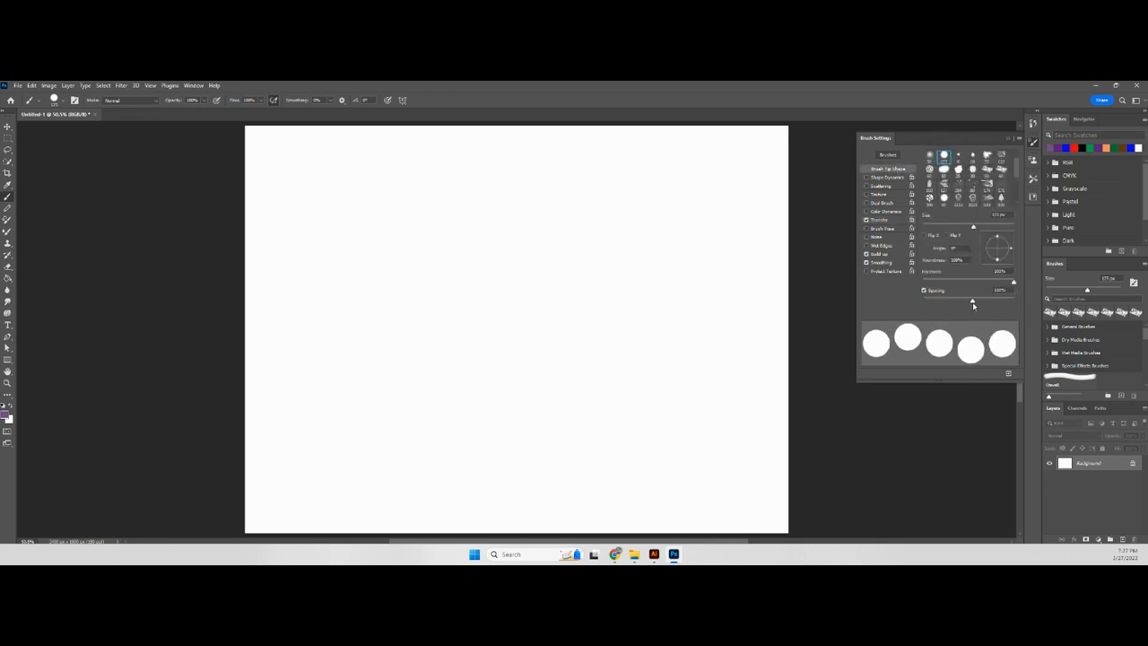
- Paint a row of solid dots across the upper canvas, and two rows with 78% opacity jitter beneath it
click(871, 220)
drag(313, 179, 715, 186)
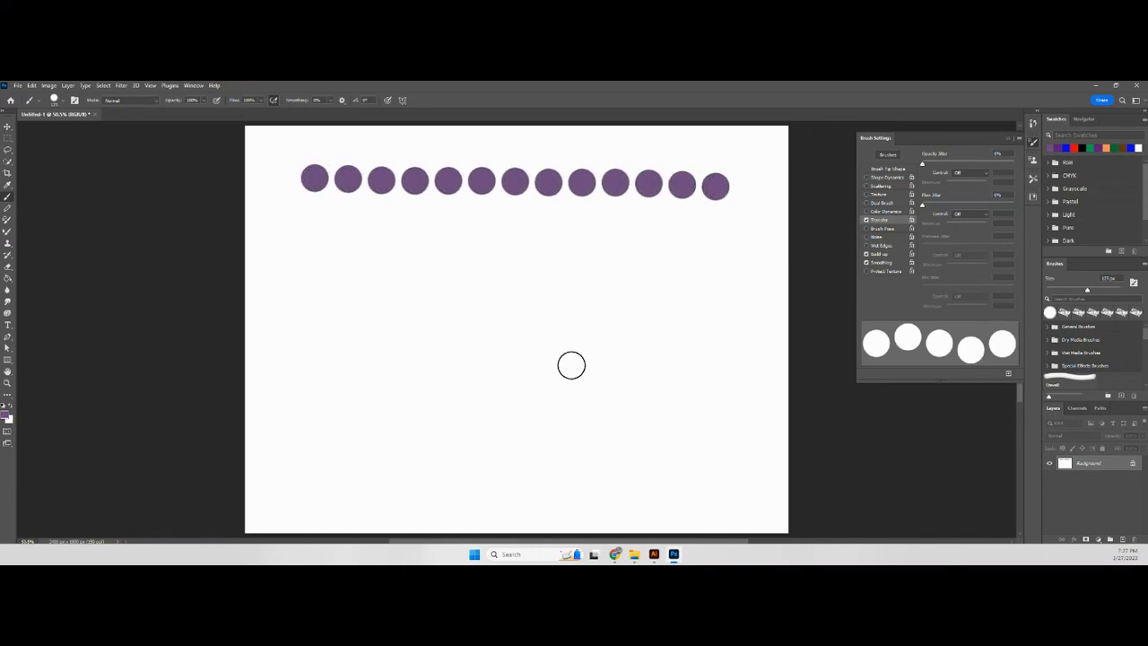
mouse_move(922, 166)
mouse_down()
mouse_move(1013, 166)
mouse_move(993, 165)
mouse_up()
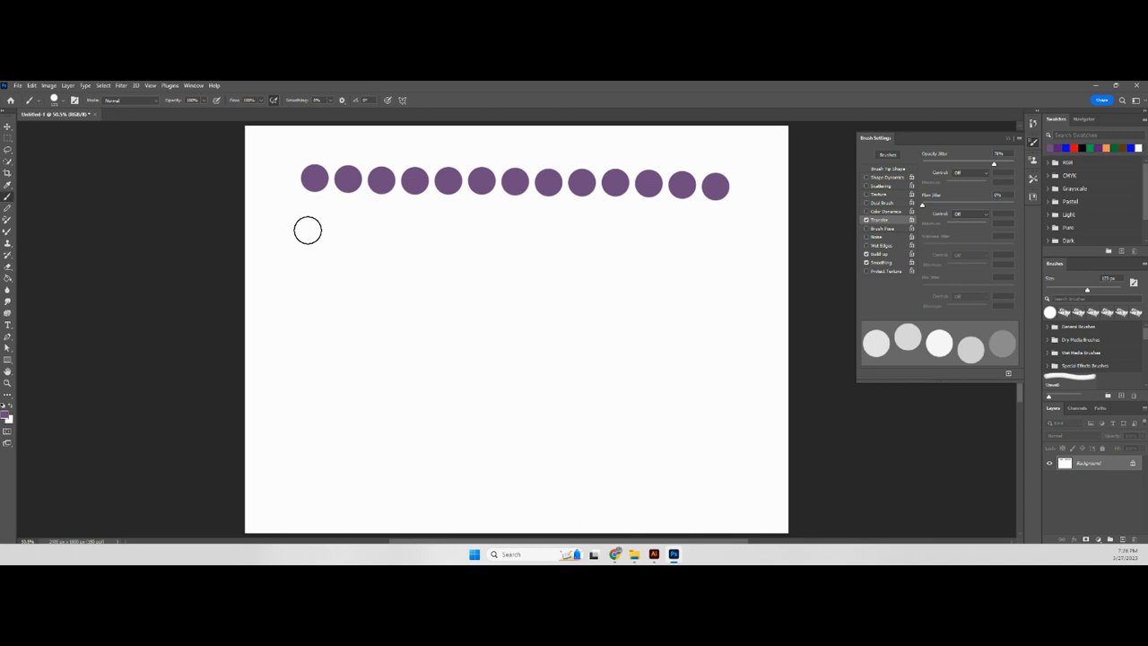
drag(308, 230, 707, 231)
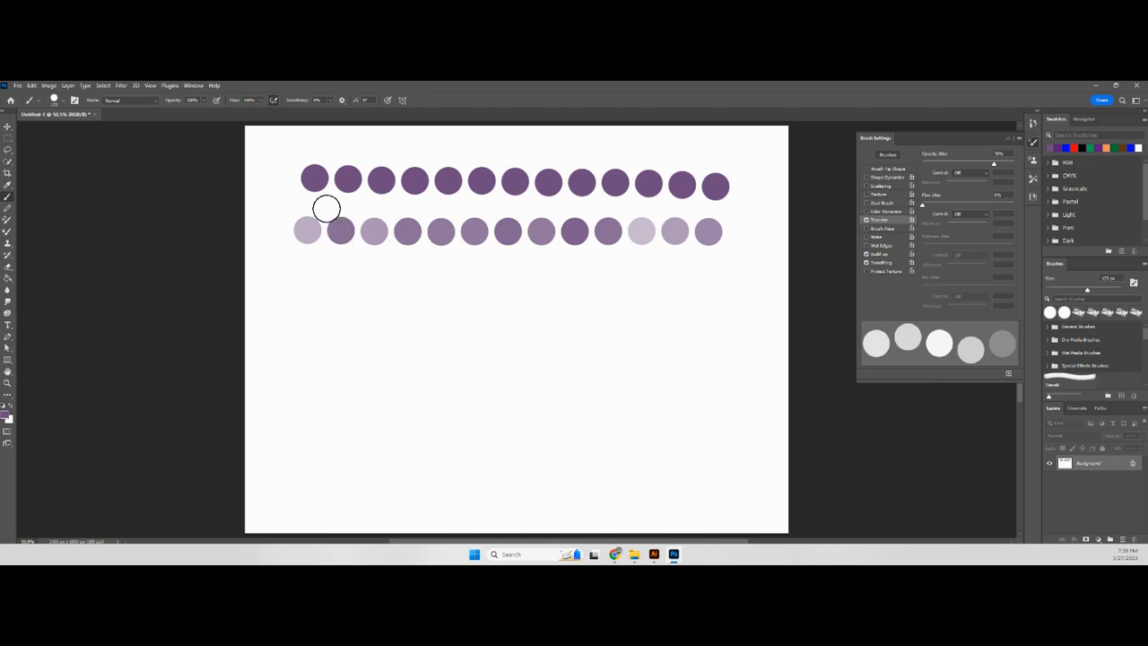
drag(303, 271, 703, 273)
- Raise the opacity jitter to 100% and paint a fourth row of dots across the middle of the canvas
drag(994, 164, 1014, 165)
click(297, 307)
mouse_move(307, 308)
mouse_down()
mouse_move(702, 310)
mouse_move(687, 313)
mouse_up()
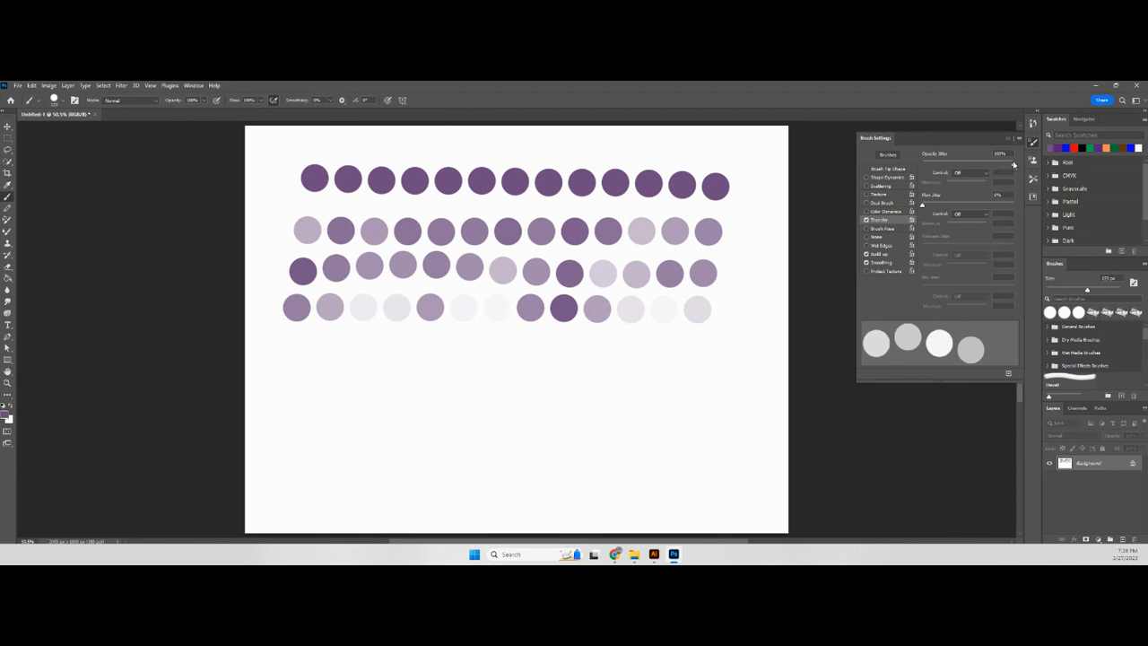
- With opacity jitter set to 80%, paint a short stroke below the dots using the rough textured tip enlarged to 125 px
mouse_move(1014, 167)
mouse_down()
mouse_move(975, 168)
mouse_move(997, 165)
mouse_up()
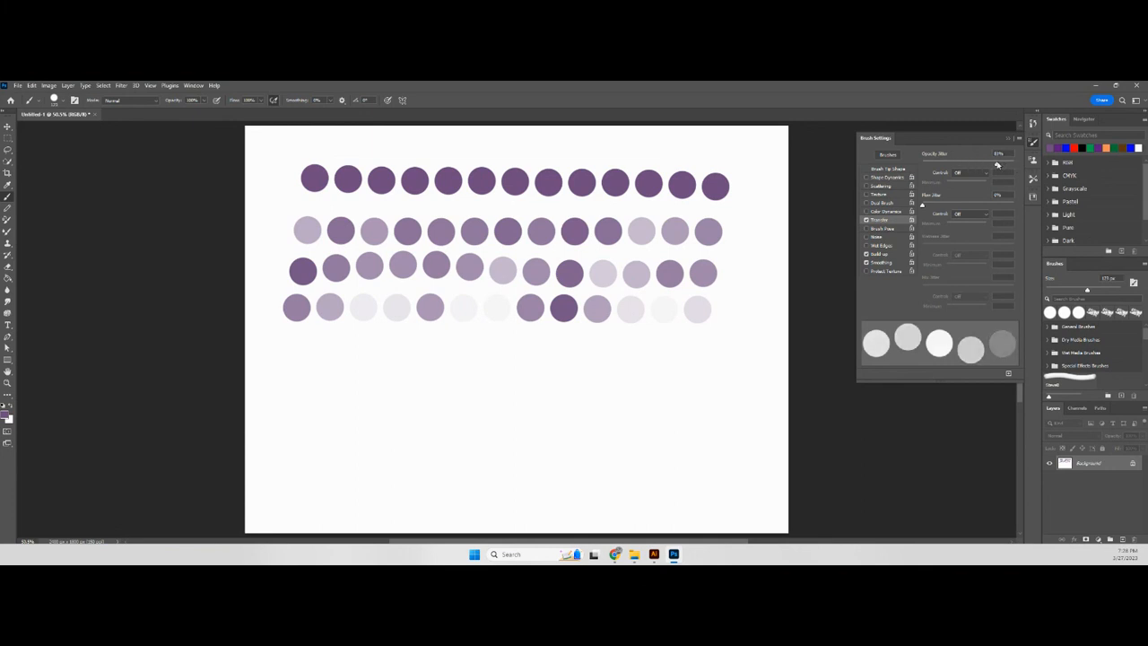
click(886, 169)
click(929, 170)
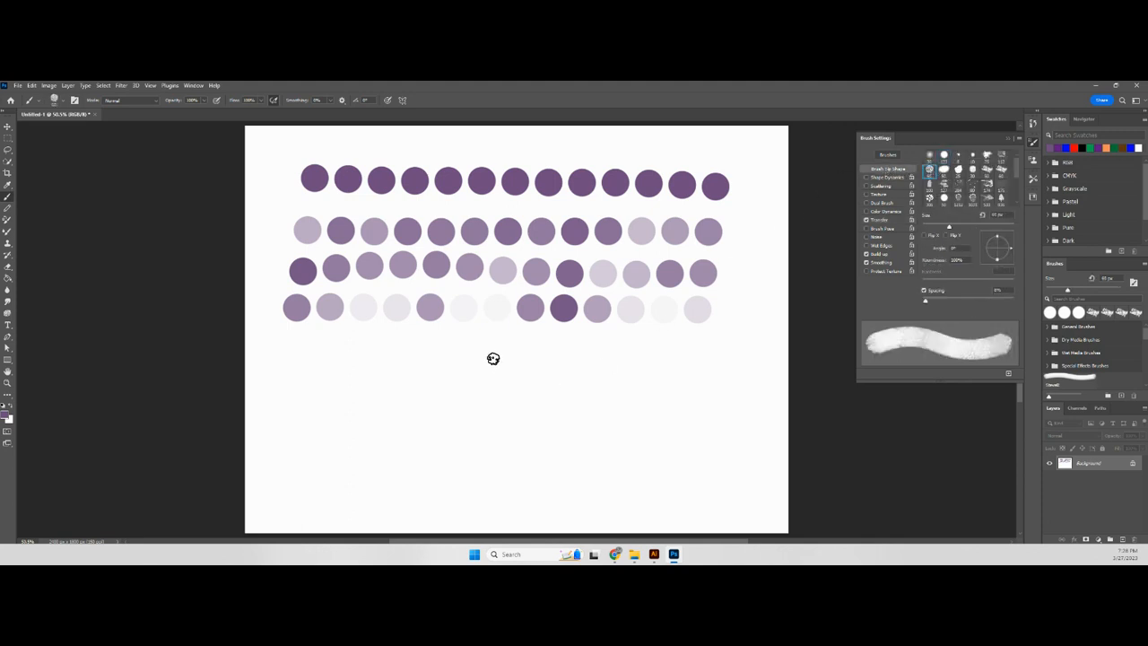
key(bracketright)
key(bracketright)
key(bracketright)
key(bracketright)
key(bracketright)
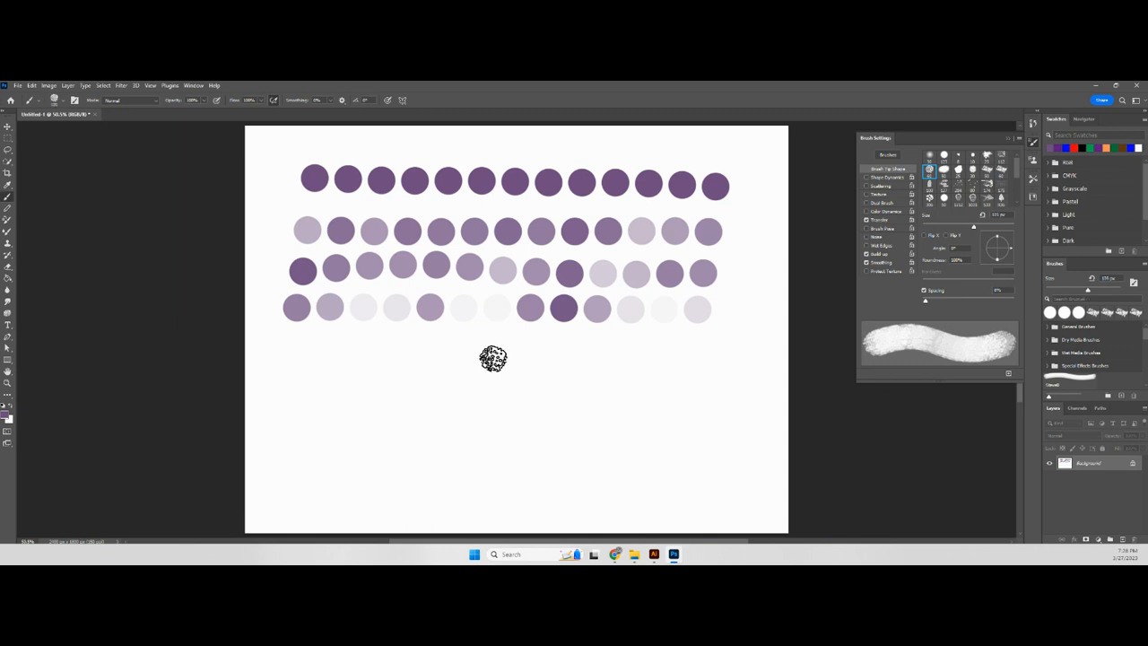
click(879, 220)
drag(292, 352, 466, 360)
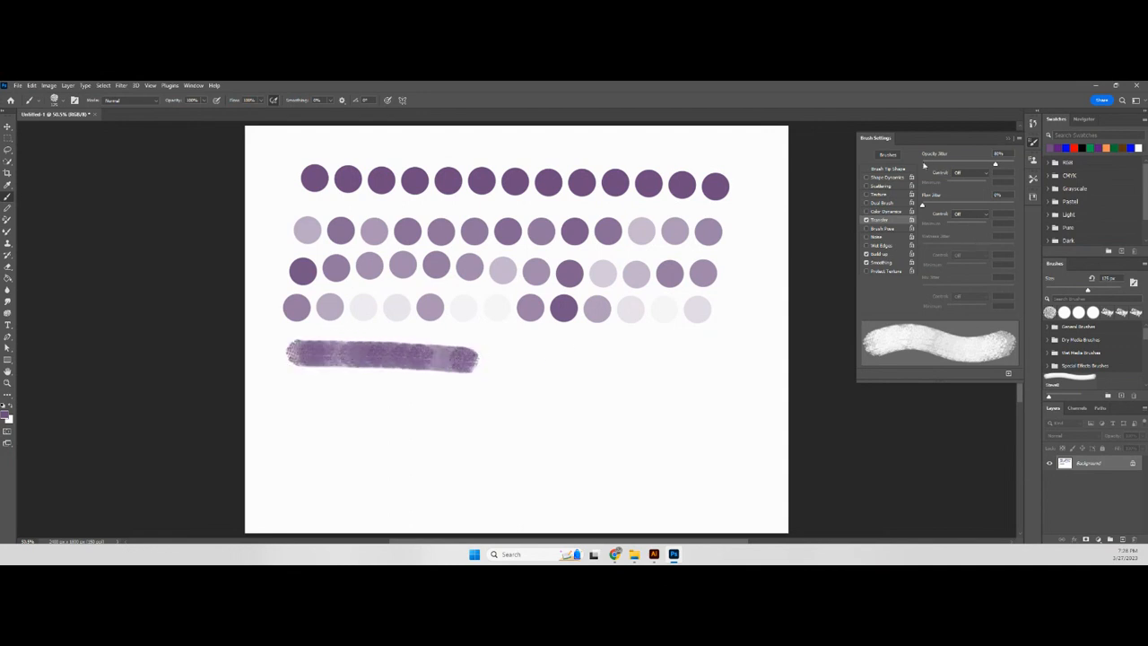
- Replace the short textured stroke with a full row of separated dabs by widening the brush spacing
click(888, 168)
drag(925, 303, 973, 304)
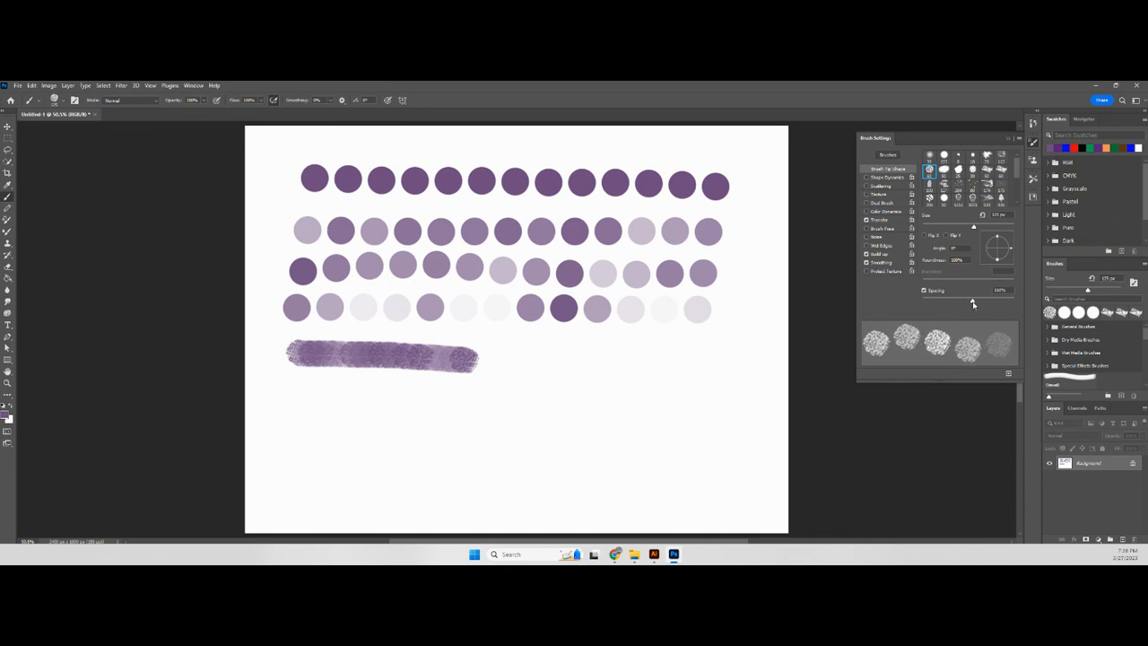
click(882, 220)
key(ctrl+z)
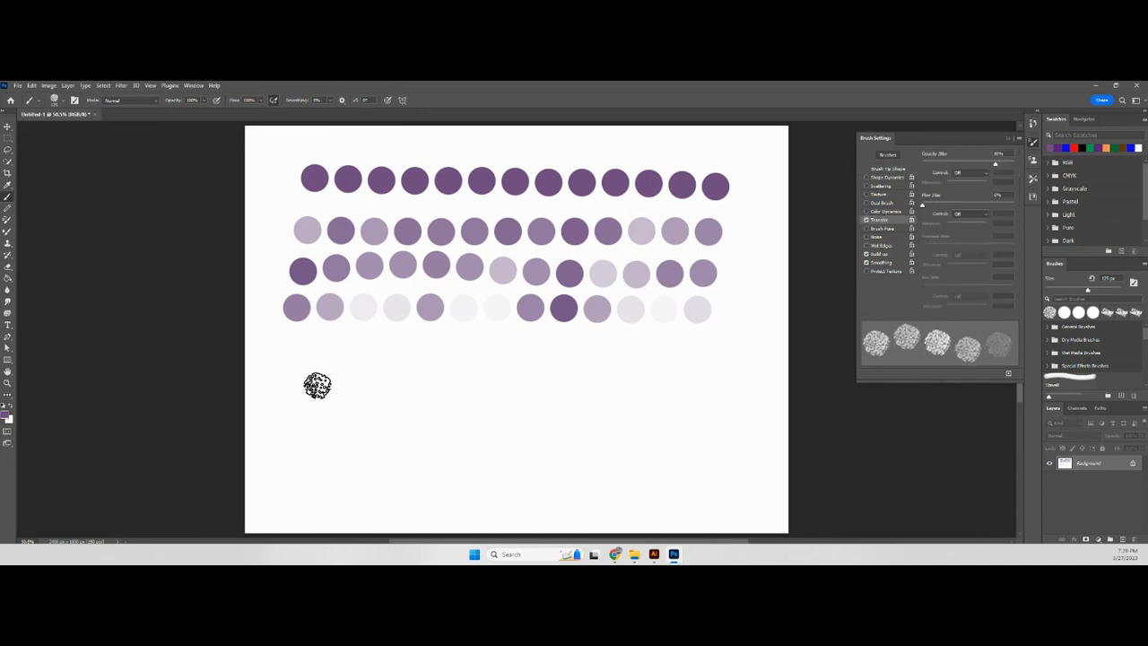
mouse_move(294, 359)
mouse_down()
mouse_move(366, 352)
mouse_move(575, 371)
mouse_move(688, 355)
mouse_up()
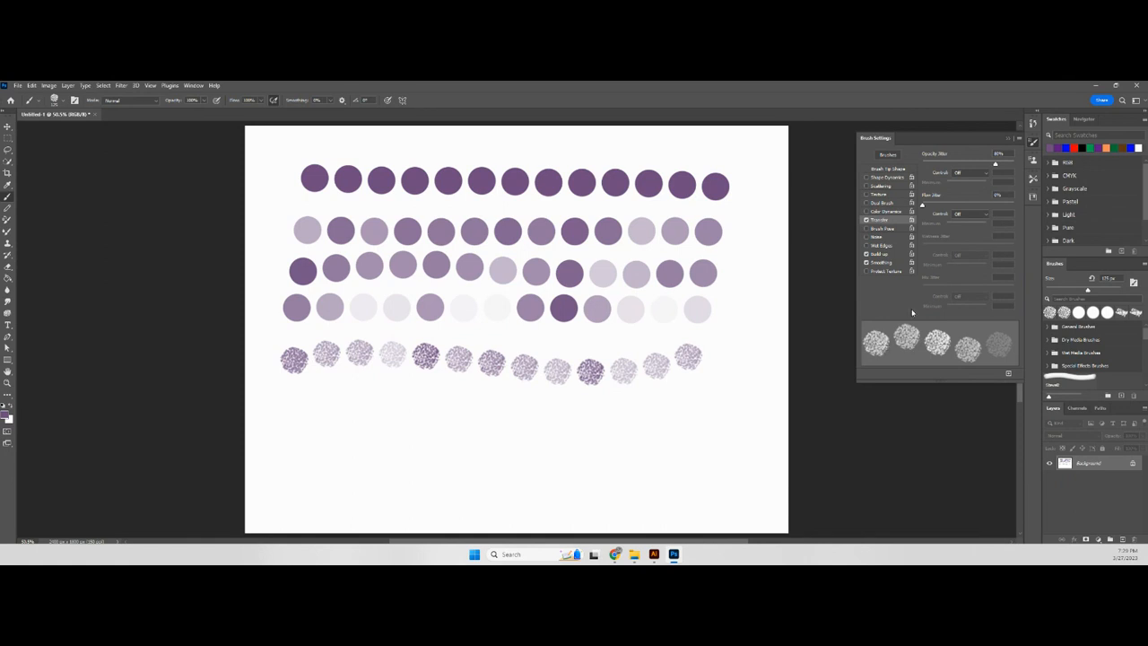
- Paint a row with 0% opacity jitter and 100% flow jitter, and an overlapping row beneath with opacity jitter at 83%
drag(994, 165, 918, 162)
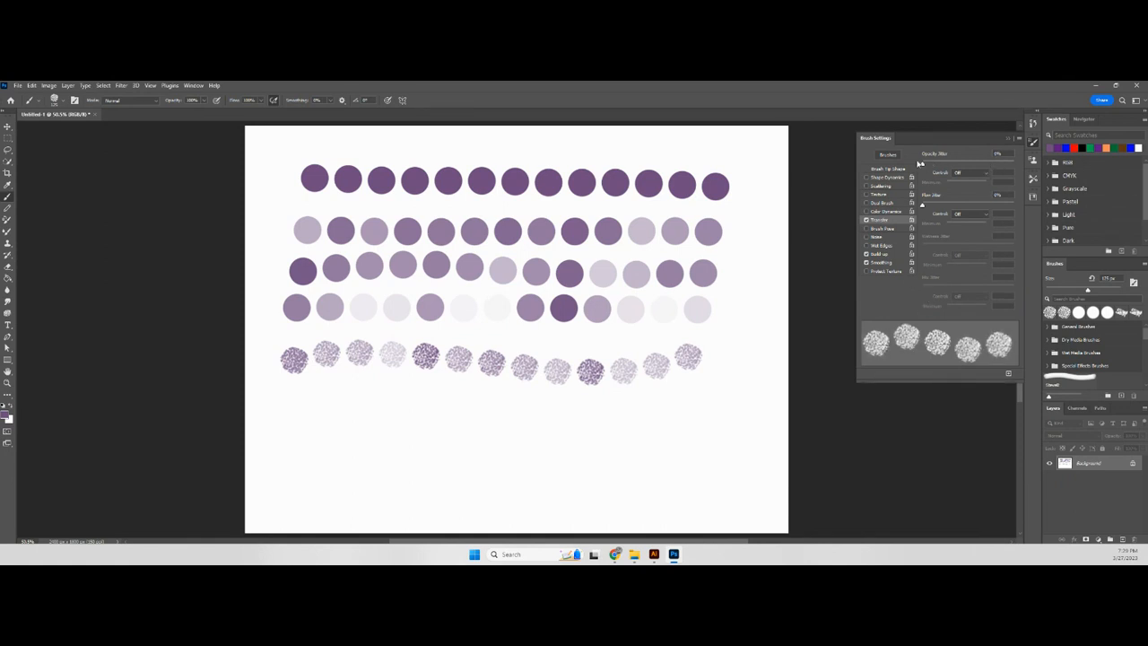
drag(923, 207, 1019, 207)
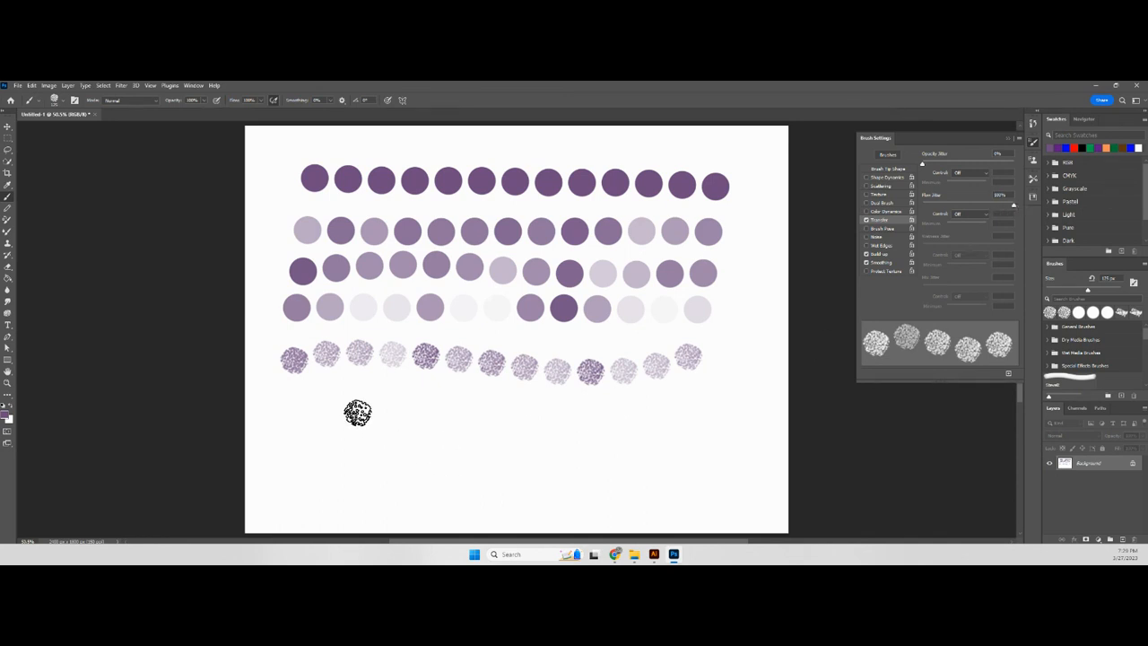
drag(298, 400, 696, 408)
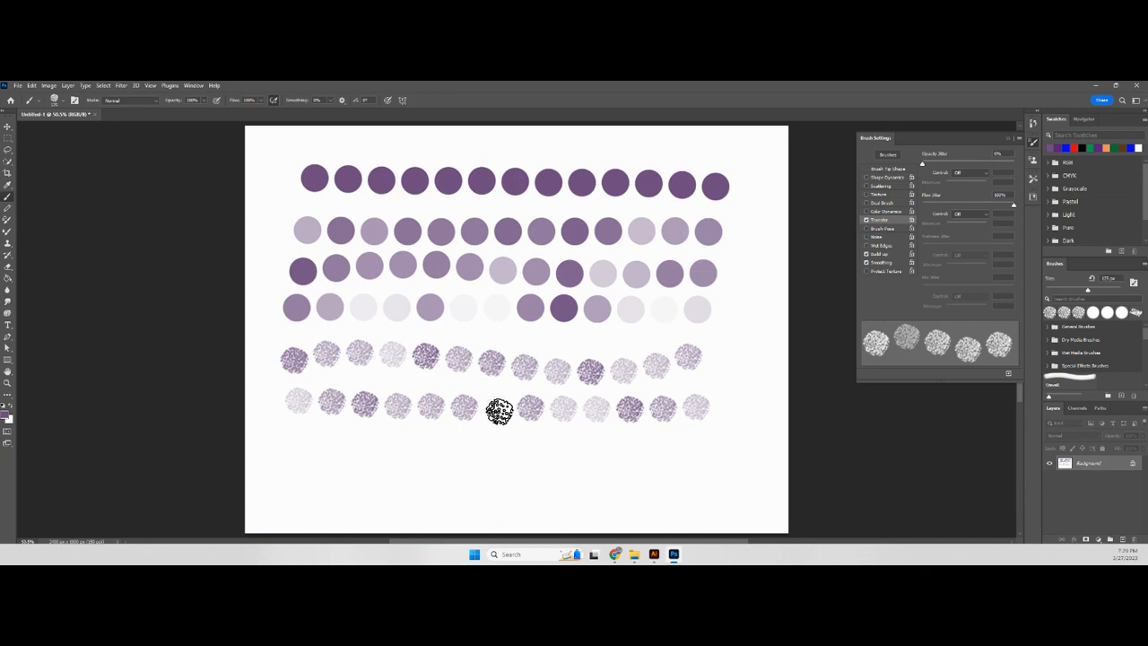
drag(924, 166, 999, 167)
mouse_move(283, 450)
mouse_down()
mouse_move(669, 453)
mouse_move(711, 441)
mouse_move(671, 455)
mouse_move(274, 449)
mouse_move(705, 454)
mouse_move(303, 454)
mouse_move(700, 456)
mouse_move(307, 450)
mouse_move(691, 456)
mouse_move(315, 454)
mouse_move(472, 451)
mouse_up()
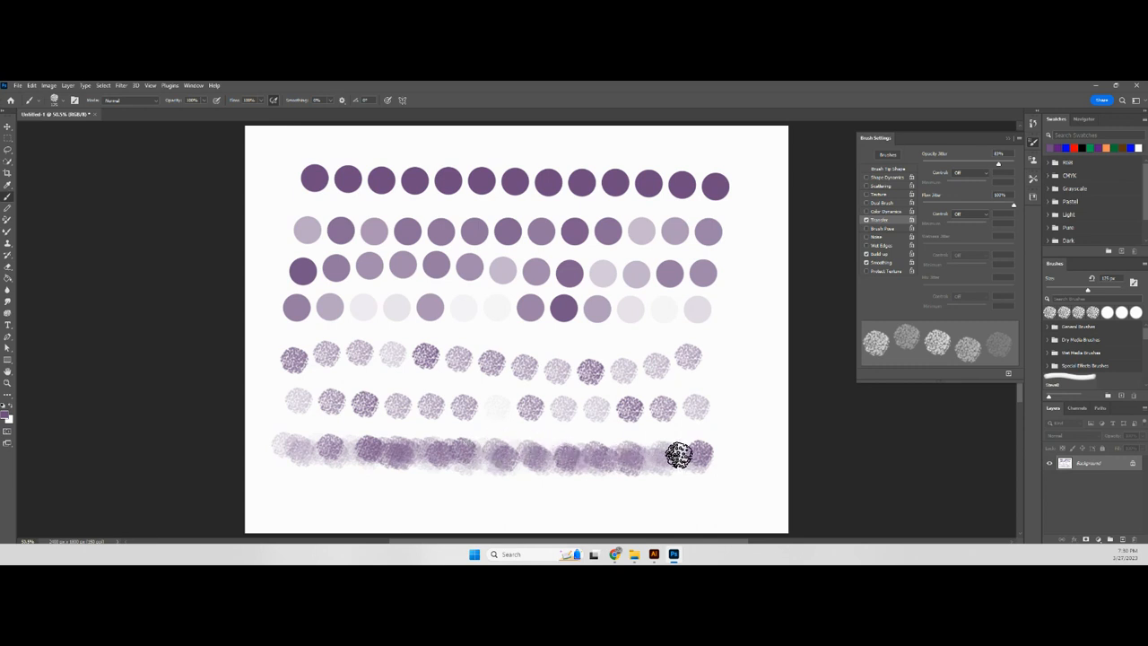
- Undo all the painted rows until the canvas is blank
key(ctrl+z)
key(ctrl+z)
key(ctrl+z)
key(ctrl+z)
key(ctrl+z)
key(ctrl+z)
key(ctrl+z)
key(ctrl+z)
key(ctrl+z)
key(ctrl+z)
key(ctrl+z)
key(ctrl+z)
key(ctrl+z)
key(ctrl+z)
key(ctrl+z)
key(ctrl+z)
key(ctrl+z)
key(ctrl+z)
key(ctrl+z)
key(ctrl+z)
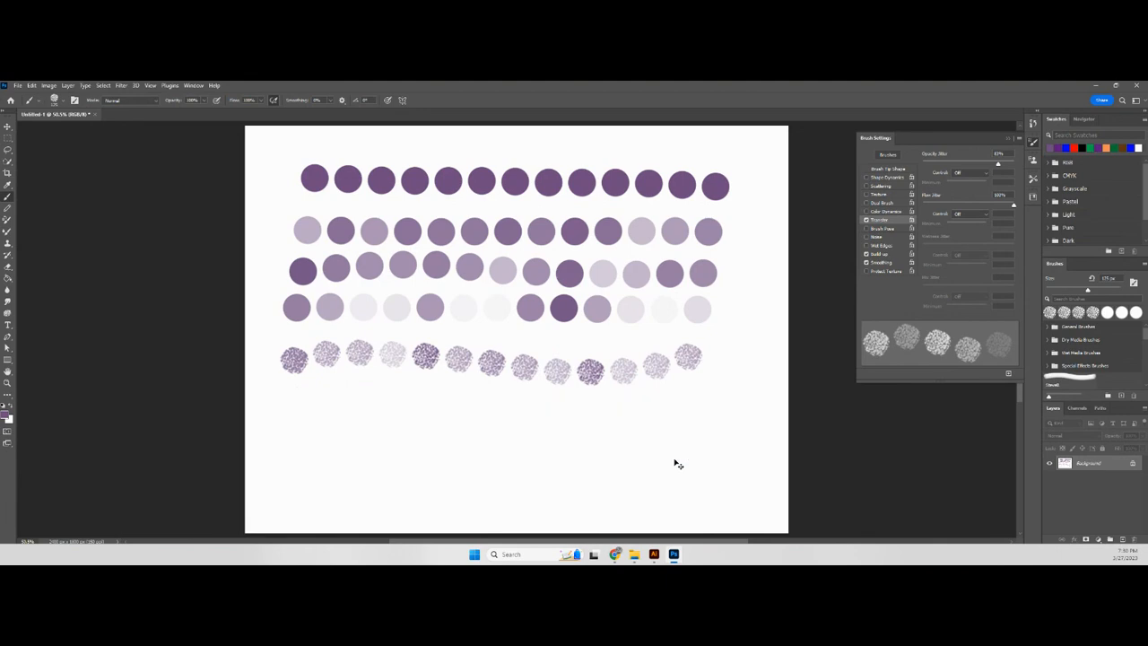
key(ctrl+z)
key(ctrl+z)
key(ctrl+z)
key(ctrl+z)
key(ctrl+z)
key(ctrl+z)
key(ctrl+z)
key(ctrl+z)
key(ctrl+z)
key(ctrl+z)
key(ctrl+z)
key(ctrl+z)
key(ctrl+z)
key(ctrl+z)
key(ctrl+z)
key(ctrl+z)
key(ctrl+z)
key(ctrl+z)
key(ctrl+z)
key(ctrl+z)
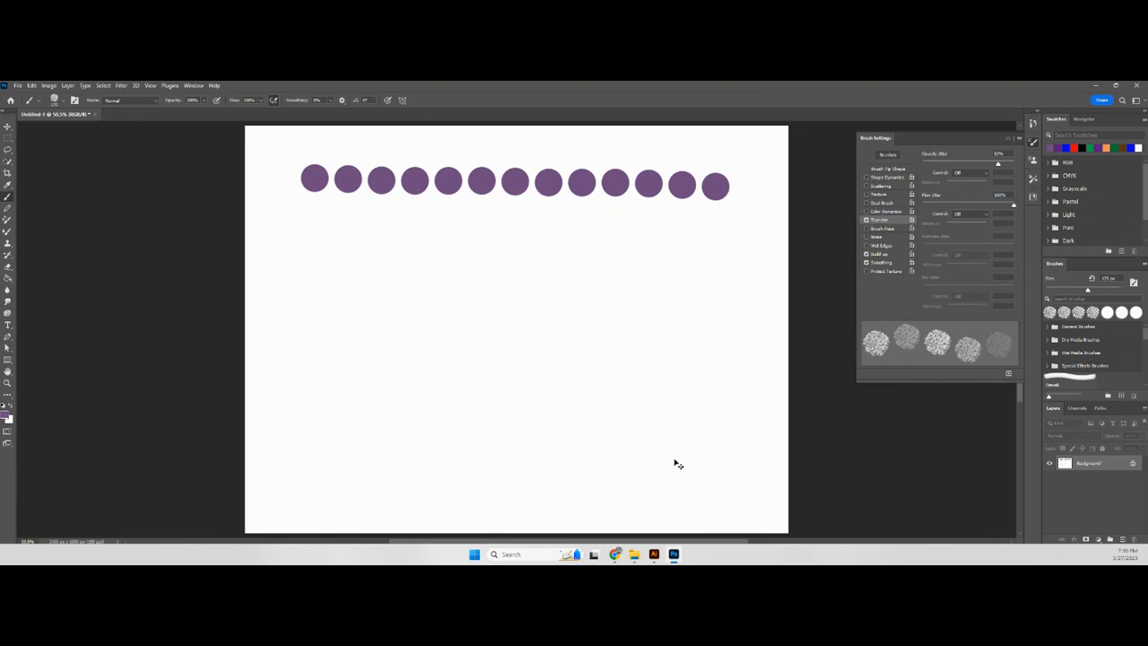
key(ctrl+z)
key(ctrl+z)
key(ctrl+z)
key(ctrl+z)
key(ctrl+z)
key(ctrl+z)
key(ctrl+z)
key(ctrl+z)
key(ctrl+z)
key(ctrl+z)
key(ctrl+z)
key(ctrl+z)
key(ctrl+z)
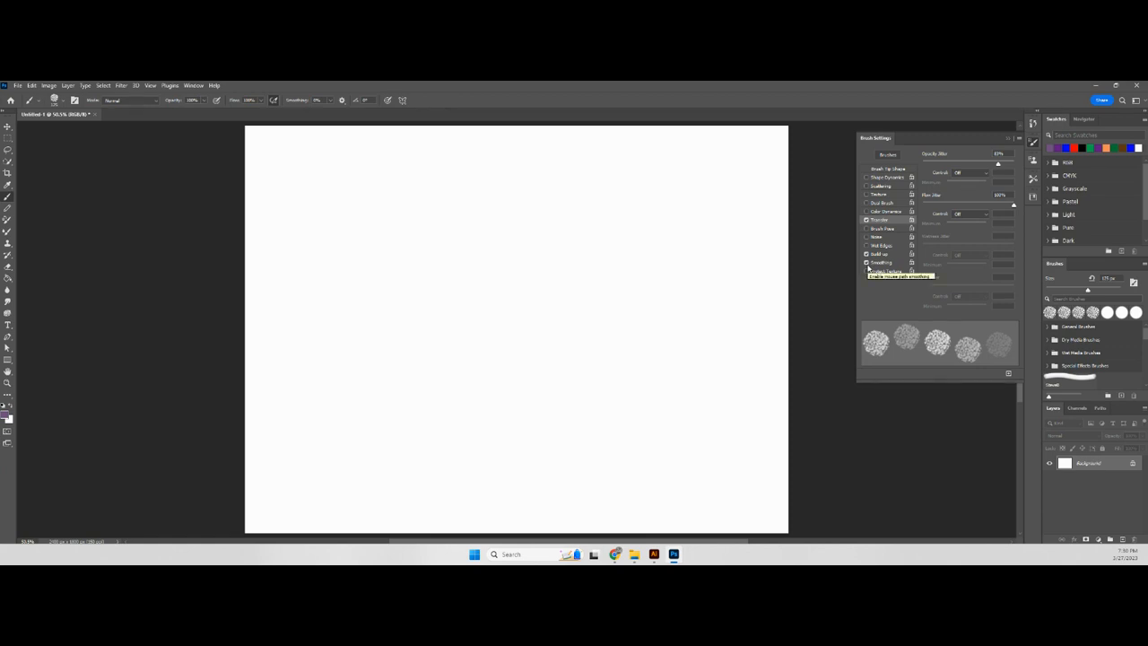
- Disable Transfer and Smoothing for the brush and enlarge it to 300 px
click(866, 219)
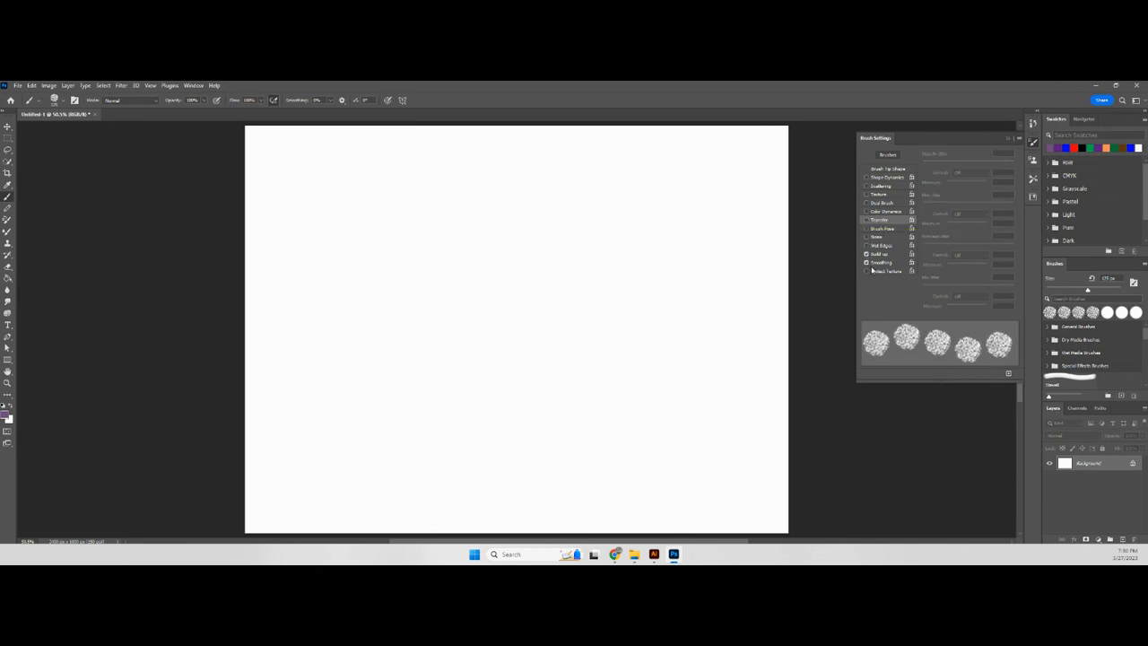
click(866, 262)
key(bracketright)
key(bracketright)
key(bracketright)
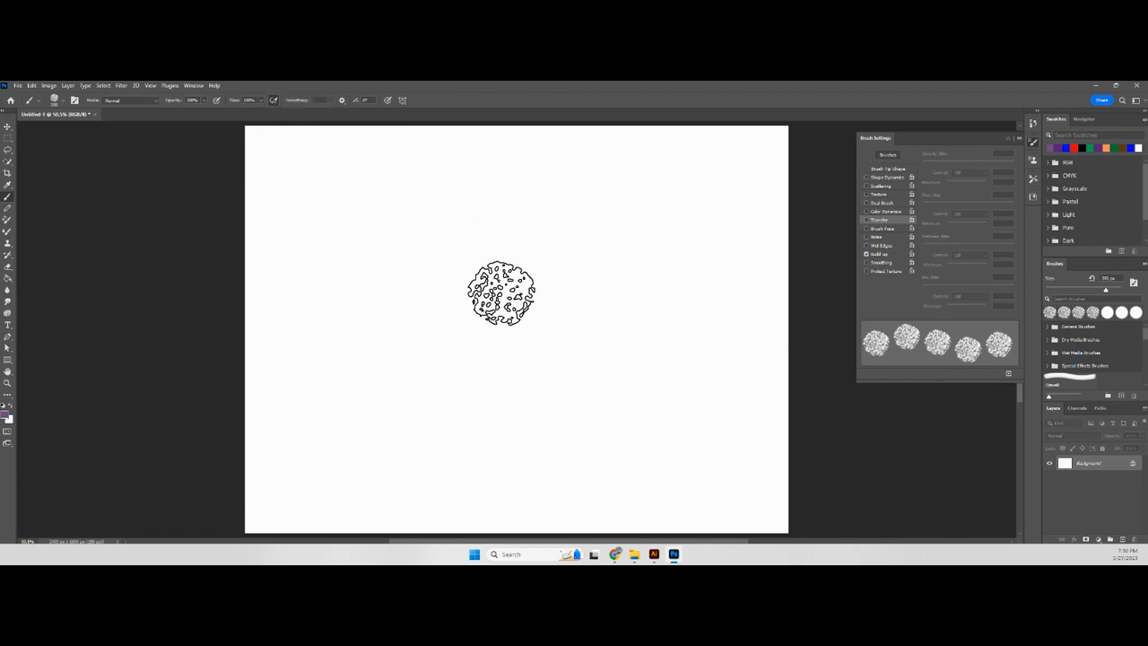
- Stamp one light dab and three built-up dabs in two rows on the upper half of the canvas
drag(508, 295, 508, 295)
drag(612, 295, 612, 295)
click(558, 214)
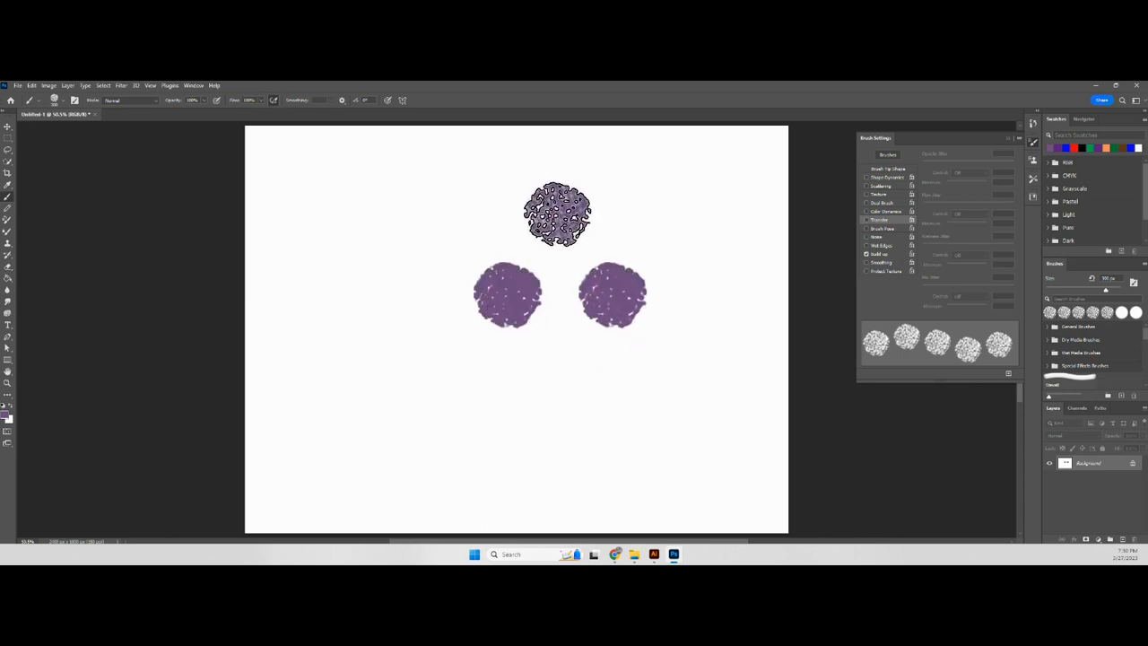
drag(641, 213, 641, 213)
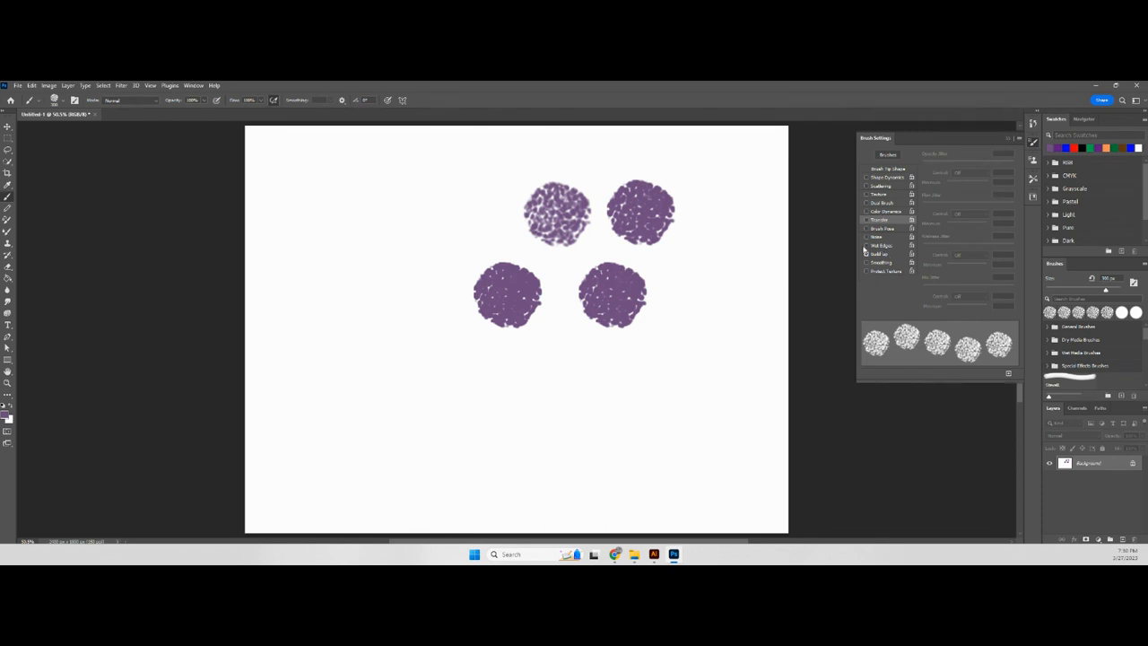
- With Smoothing enabled, paint a row of separated dabs across the lower canvas and cover it with a stroke at 1% spacing
click(866, 262)
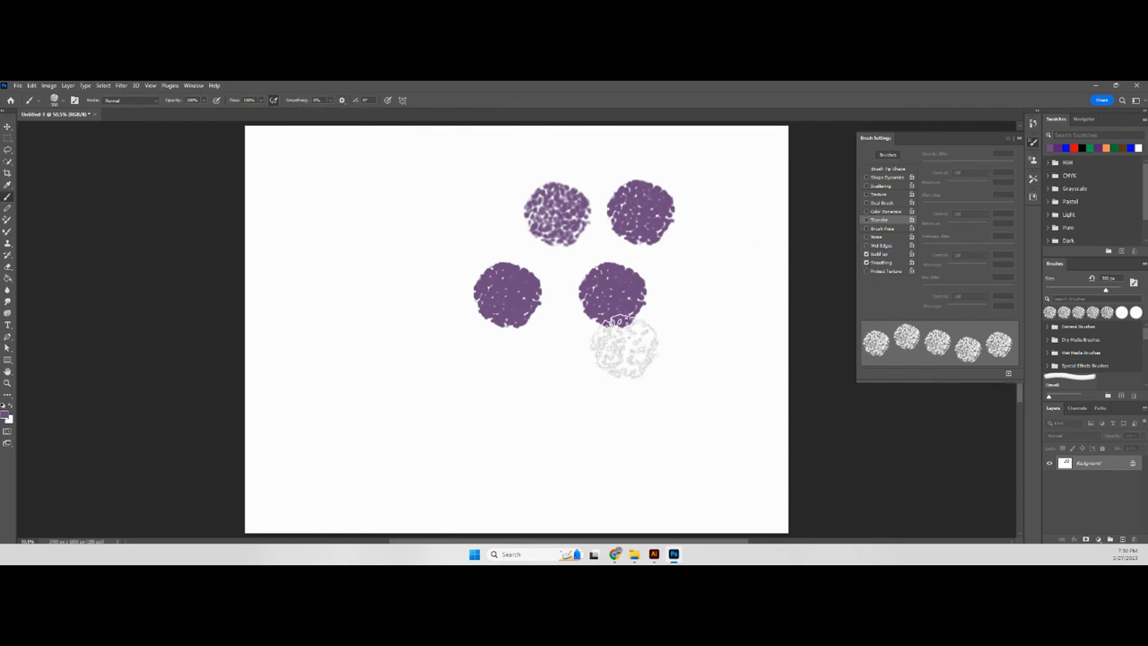
mouse_move(350, 397)
mouse_down()
mouse_move(537, 416)
mouse_move(656, 386)
mouse_up()
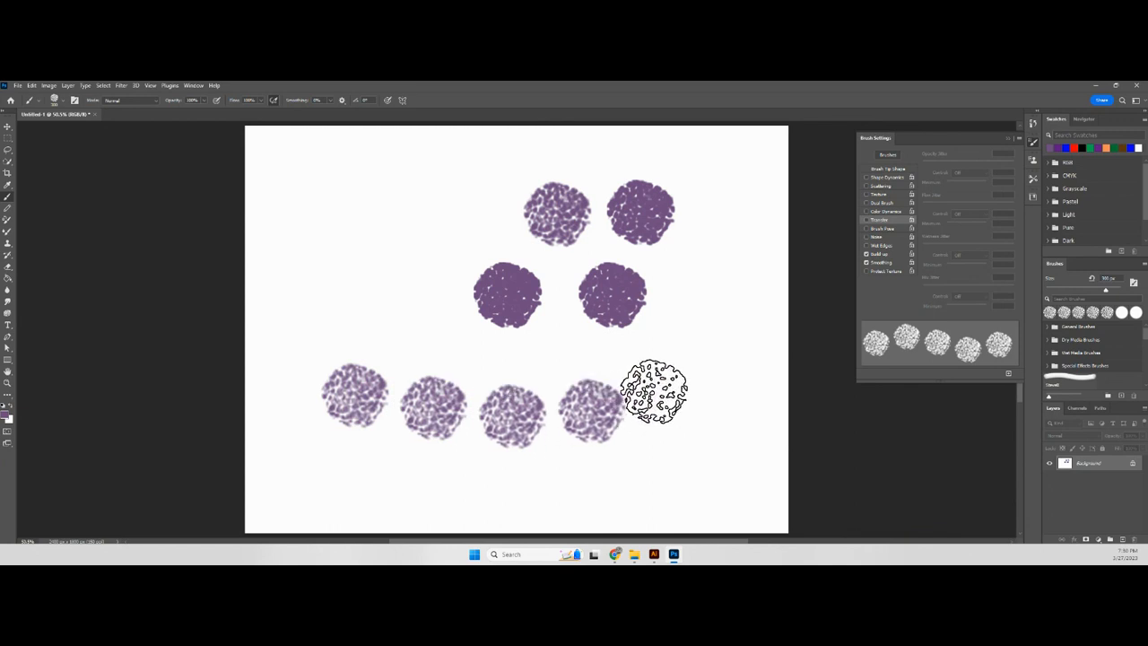
click(888, 169)
drag(973, 303, 908, 302)
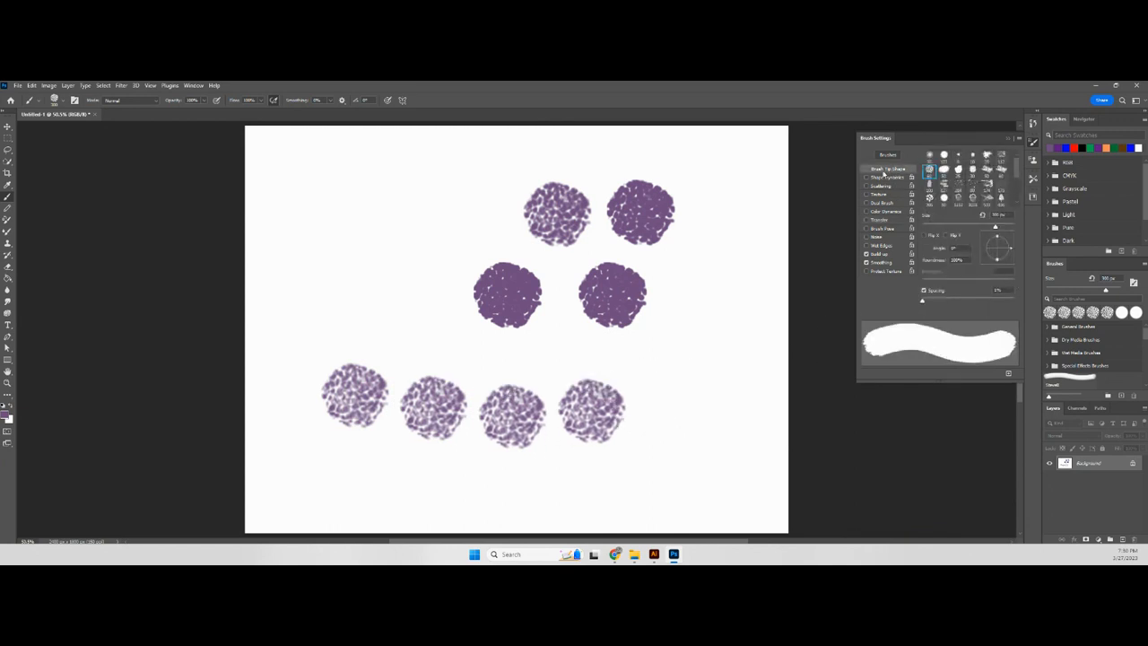
mouse_move(351, 397)
mouse_down()
mouse_move(528, 415)
mouse_move(609, 406)
mouse_move(644, 389)
mouse_up()
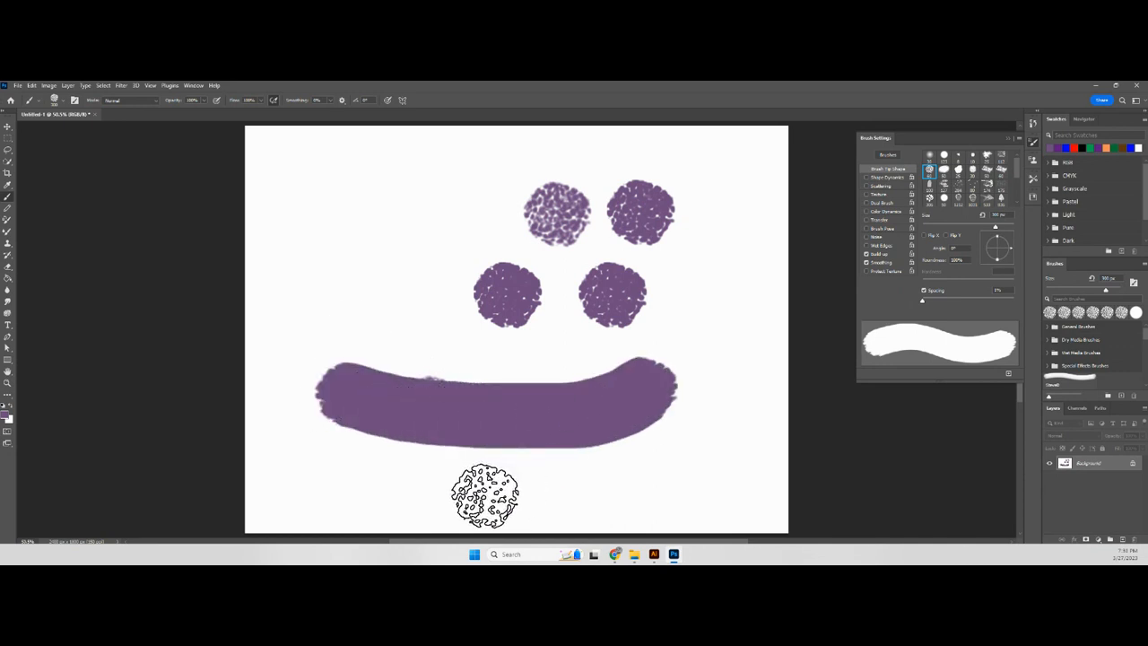
- Paint a comparison stroke beneath the solid one with Smoothing off, and re-enable Smoothing
click(866, 262)
mouse_move(340, 461)
mouse_down()
mouse_move(516, 486)
mouse_move(690, 461)
mouse_up()
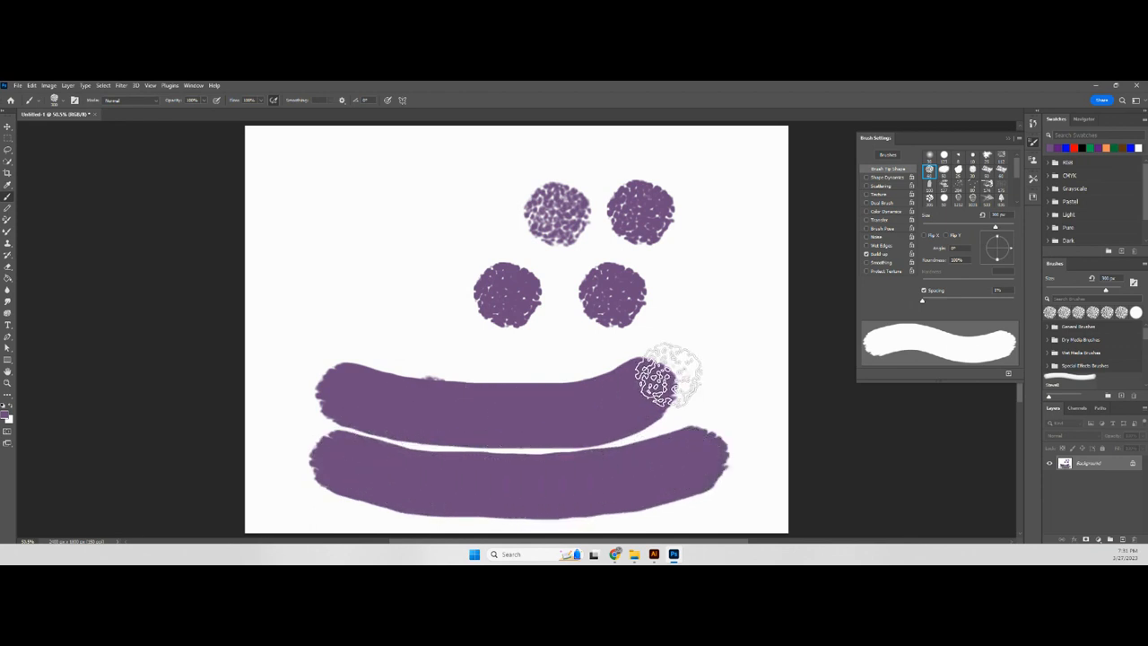
click(866, 261)
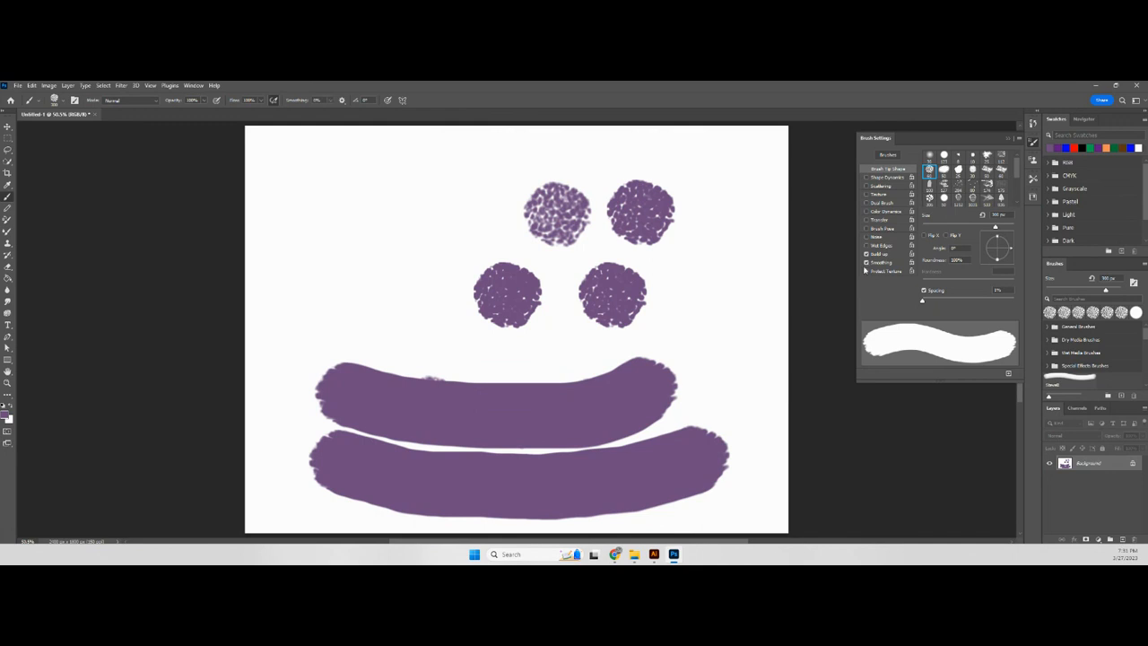